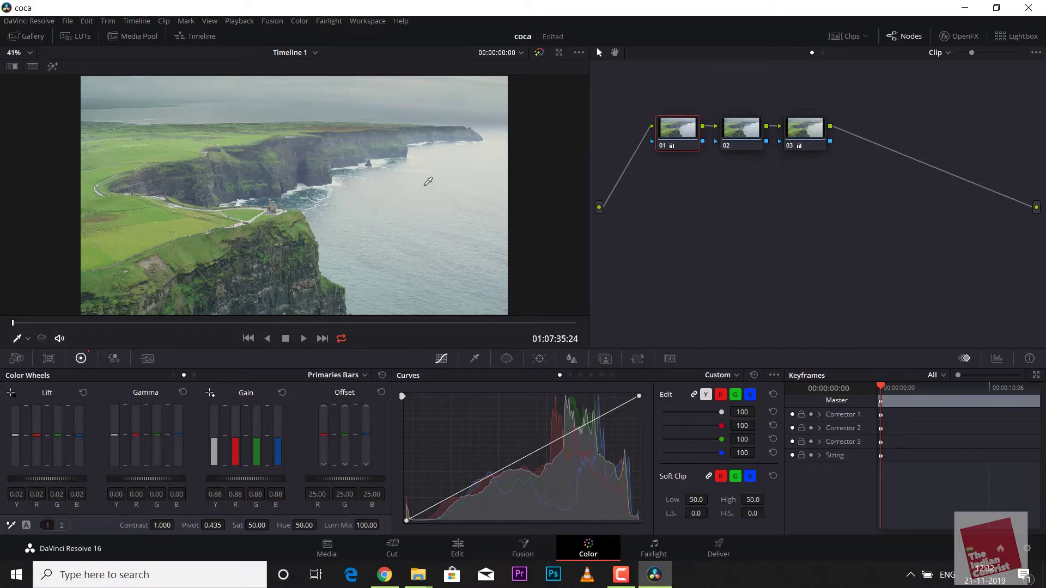
Open the video scopes and show Parade, Waveform, Vectorscope and Histogram together in the four-scope layout
right_click(220, 118)
click(325, 284)
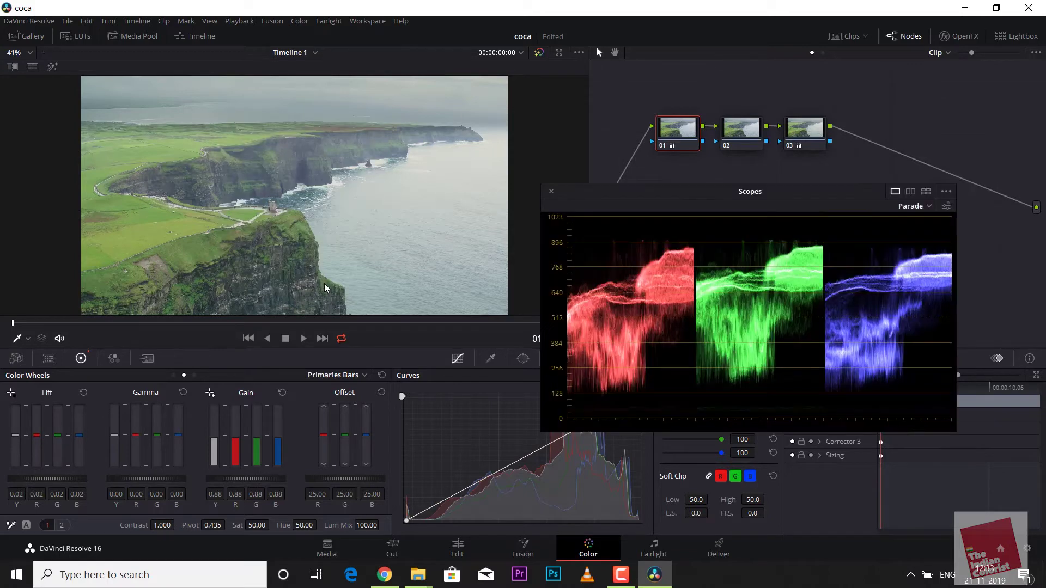
click(926, 192)
drag(826, 197, 817, 199)
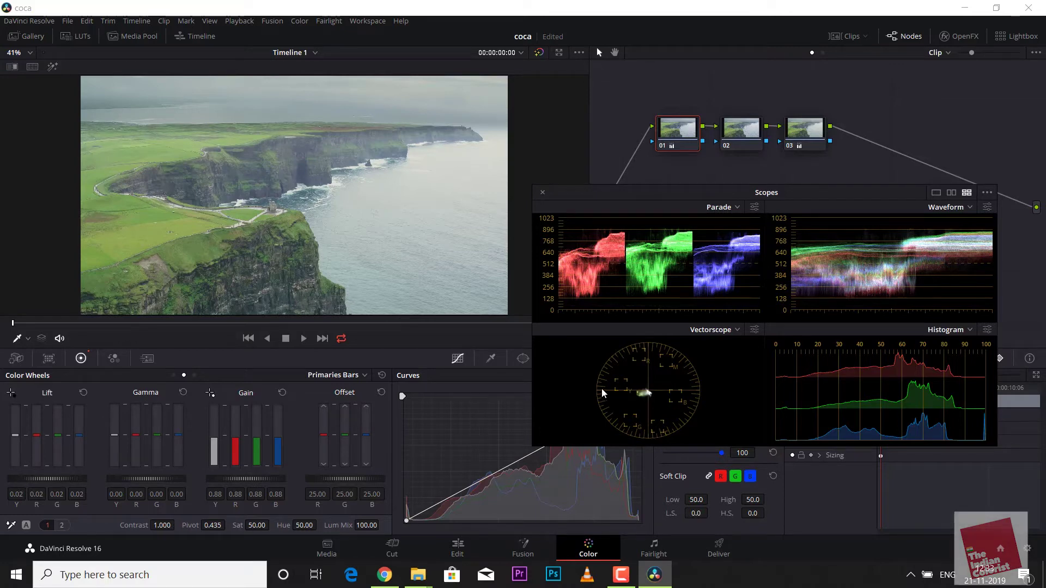
With node 02 selected, show a single Waveform scope and make the Scopes window smaller
click(745, 124)
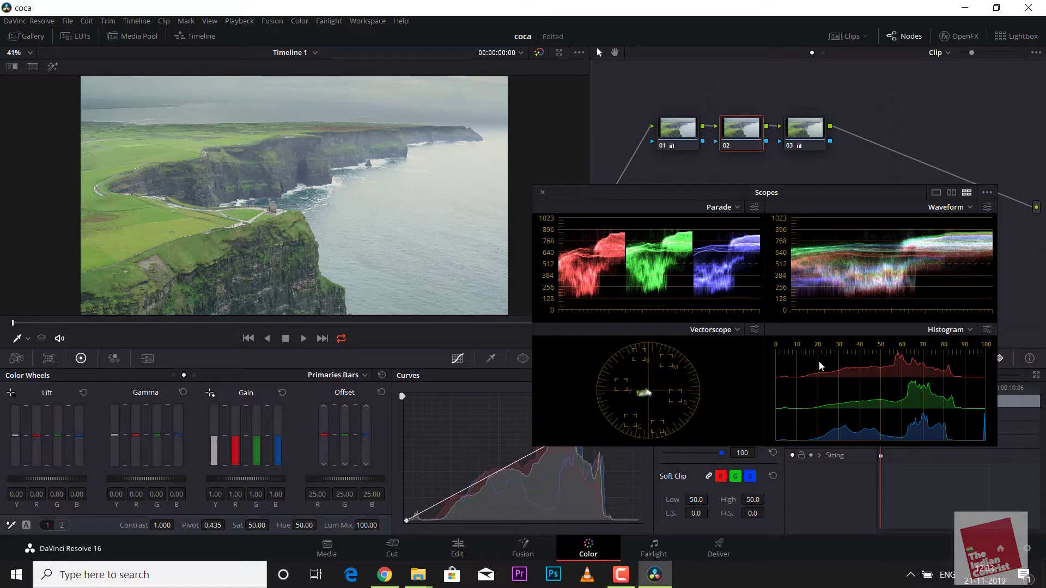
click(937, 193)
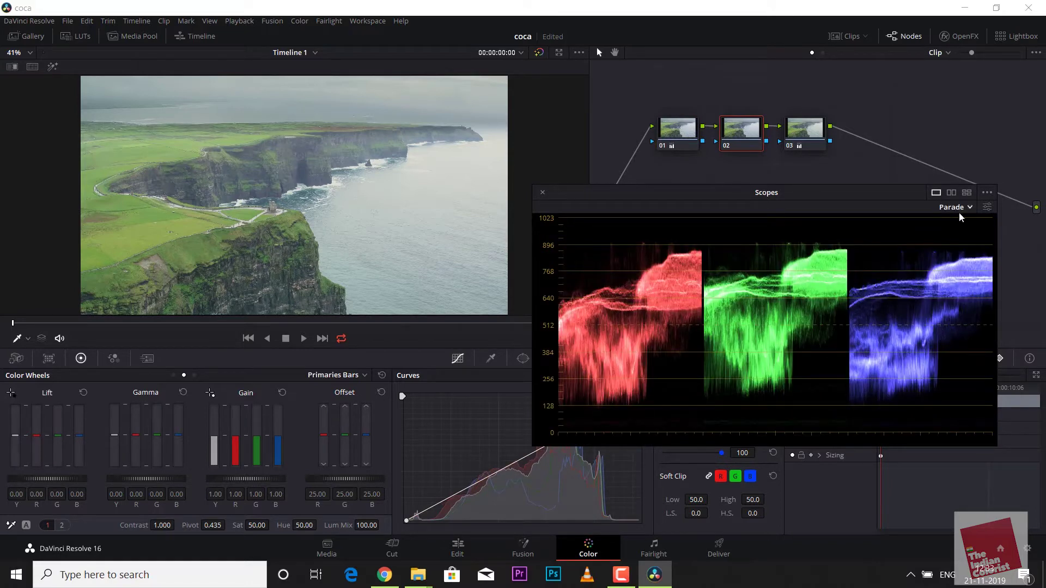
click(987, 193)
click(953, 207)
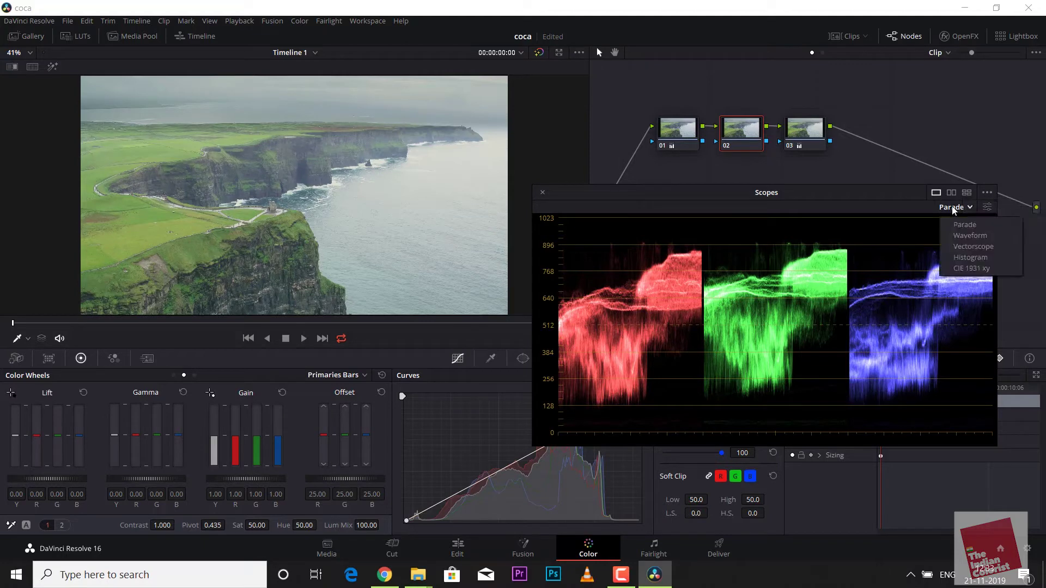
click(967, 229)
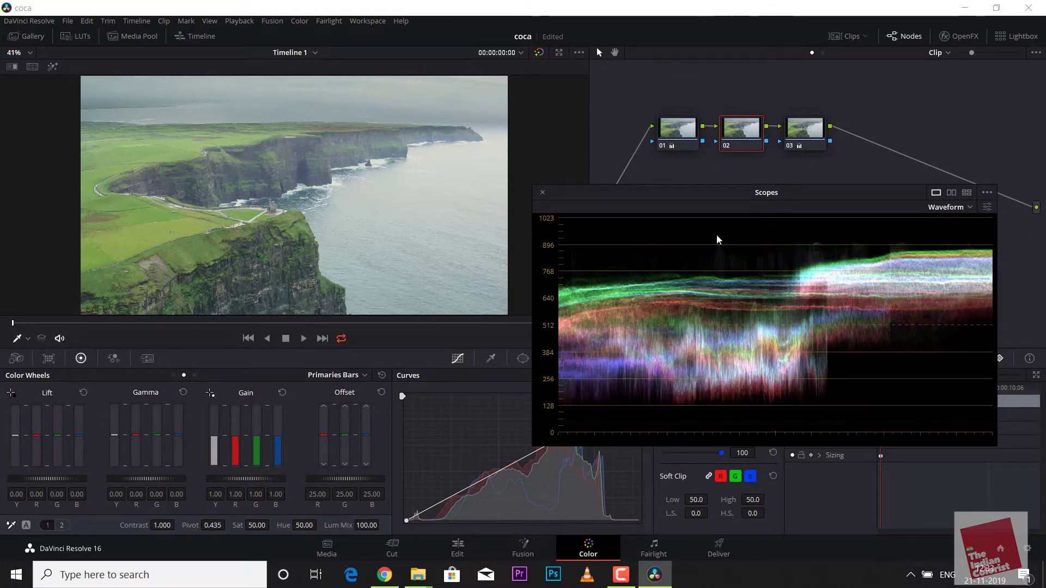
click(949, 205)
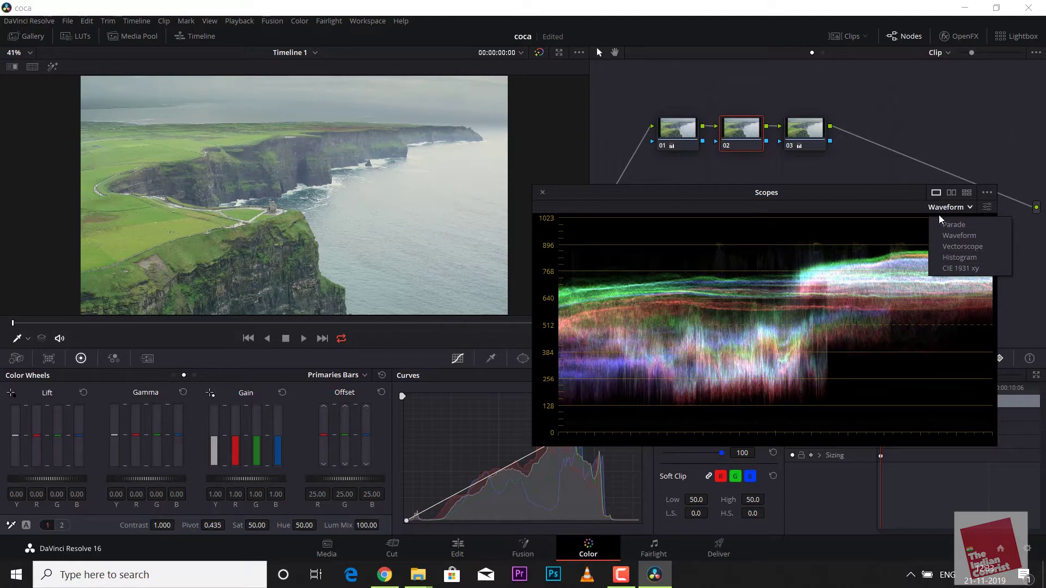
click(943, 235)
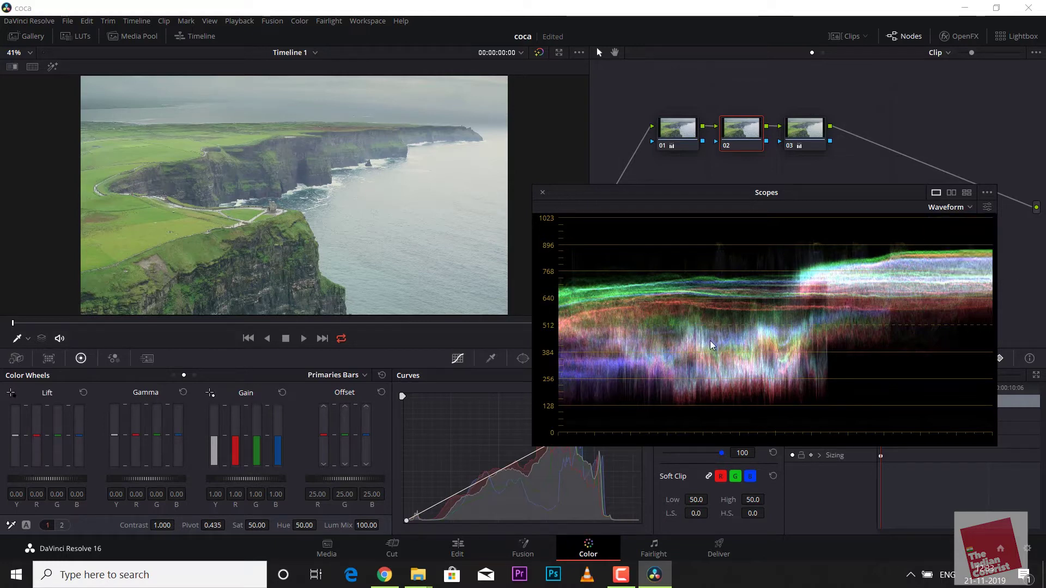
drag(996, 446, 896, 409)
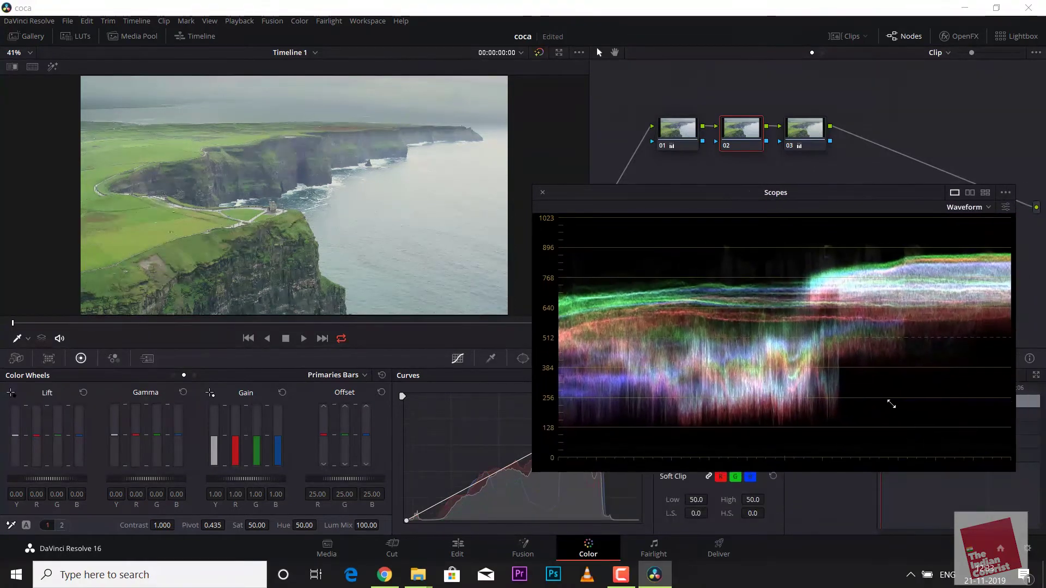
drag(649, 194, 659, 189)
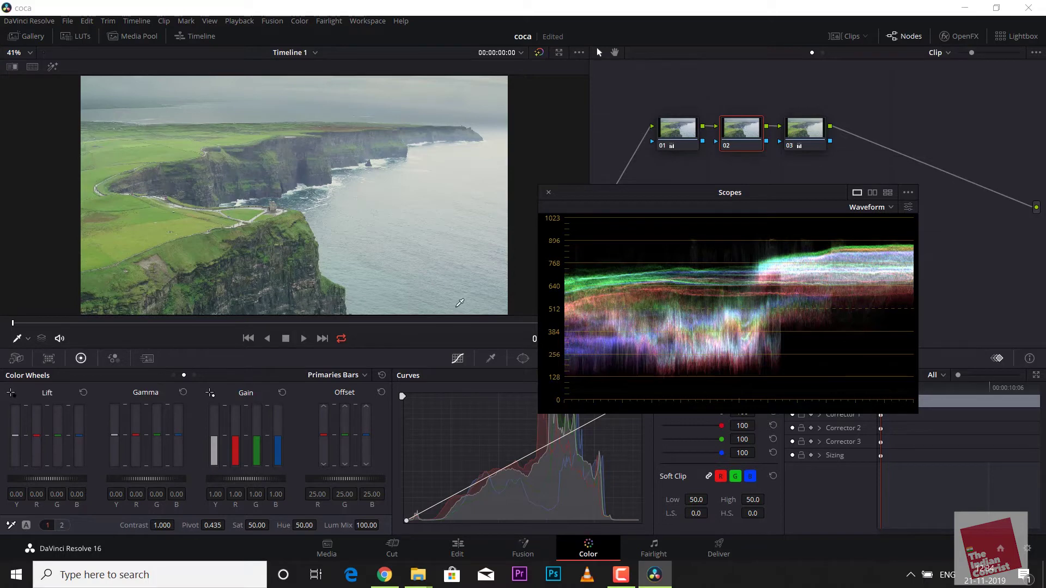
Lower node 02's master lift to -0.07 with the primaries wheels and compare the image with the node disabled and enabled
click(173, 376)
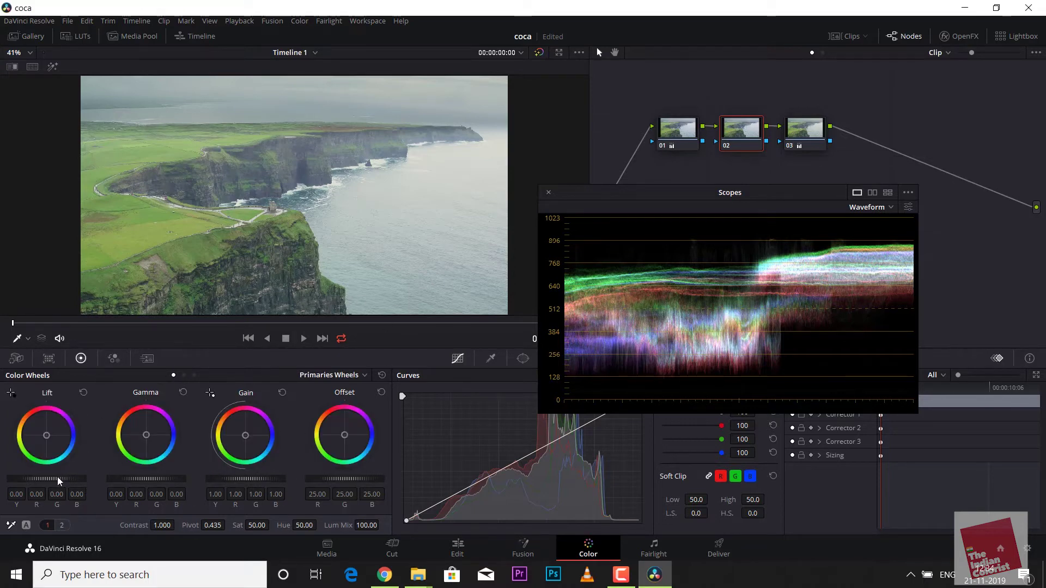
scroll(67, 482, down, 4)
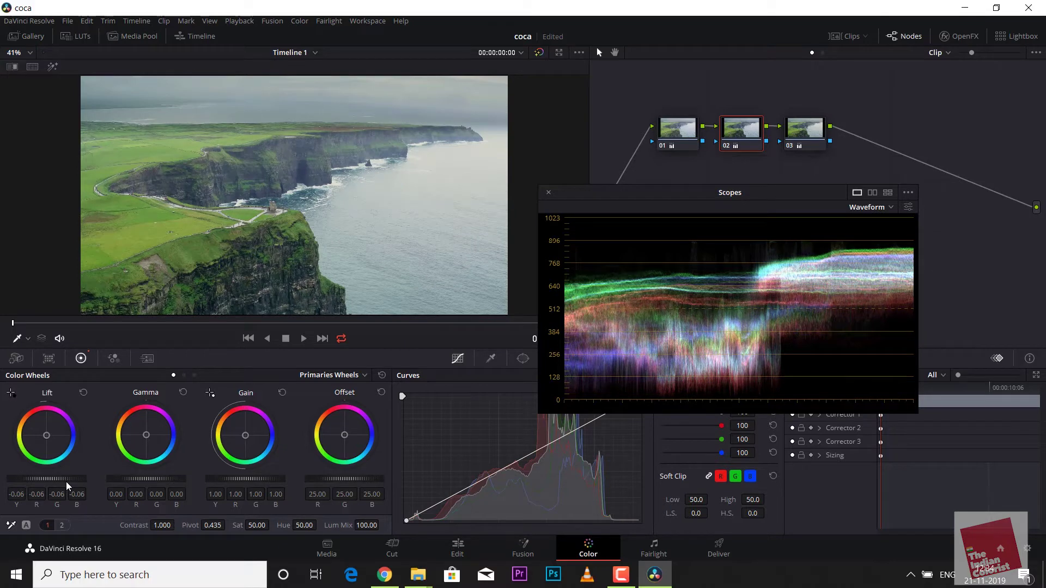
scroll(66, 481, down, 1)
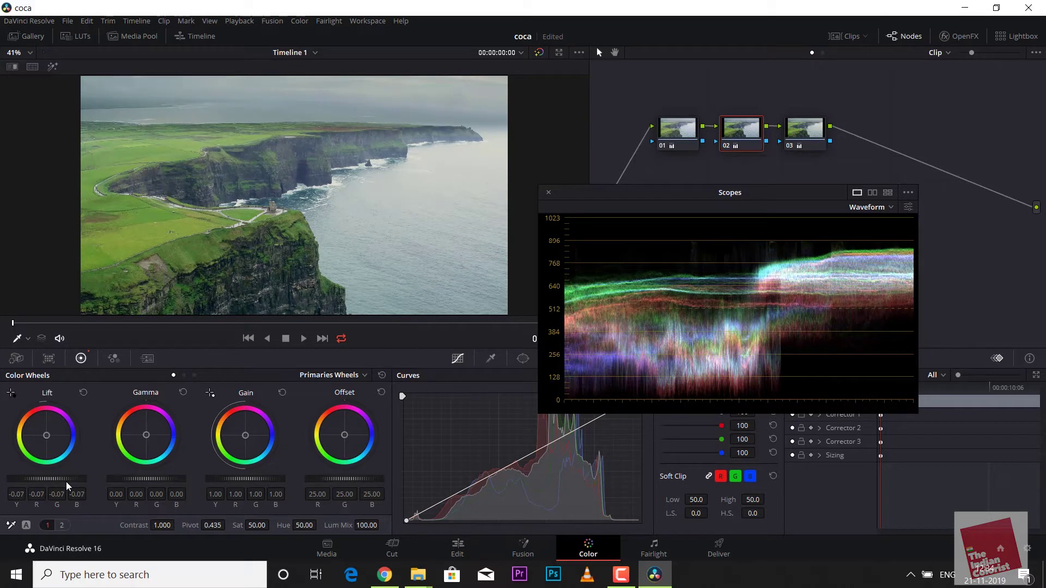
click(730, 147)
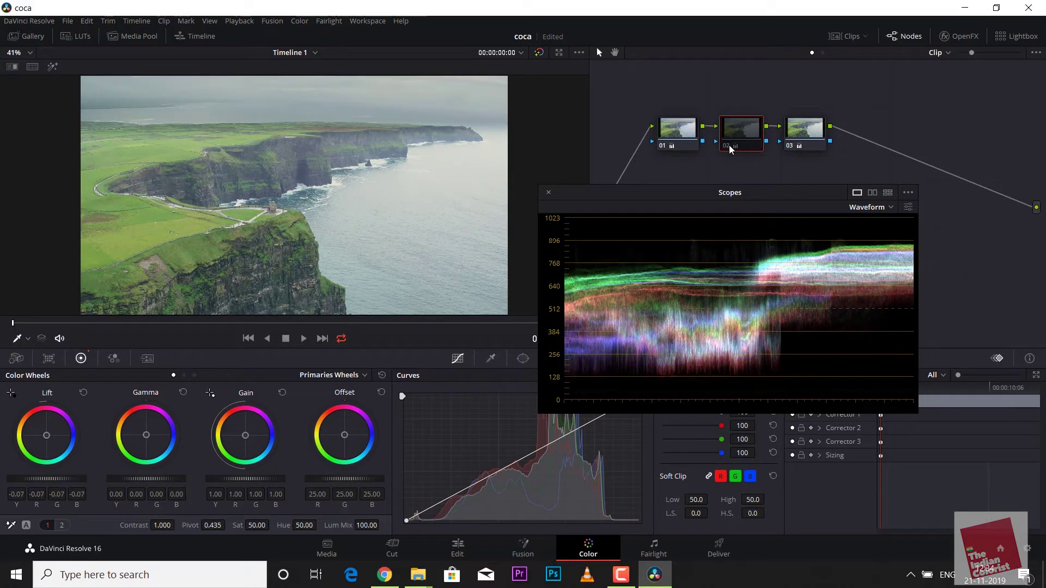
click(730, 147)
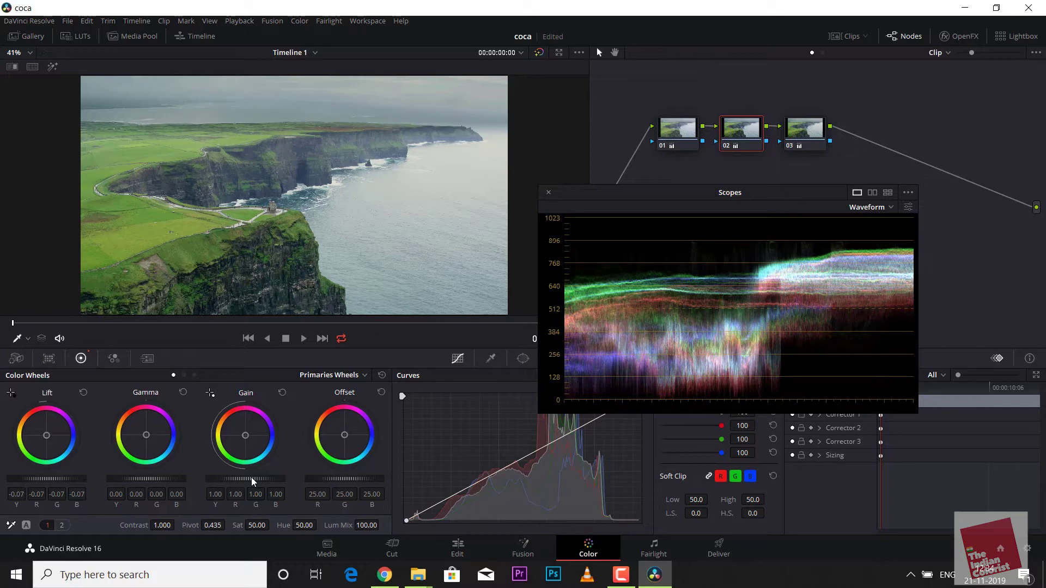
Set node 02's master gain to 1.14, gamma to 0.02 and lift to -0.08
scroll(251, 477, up, 7)
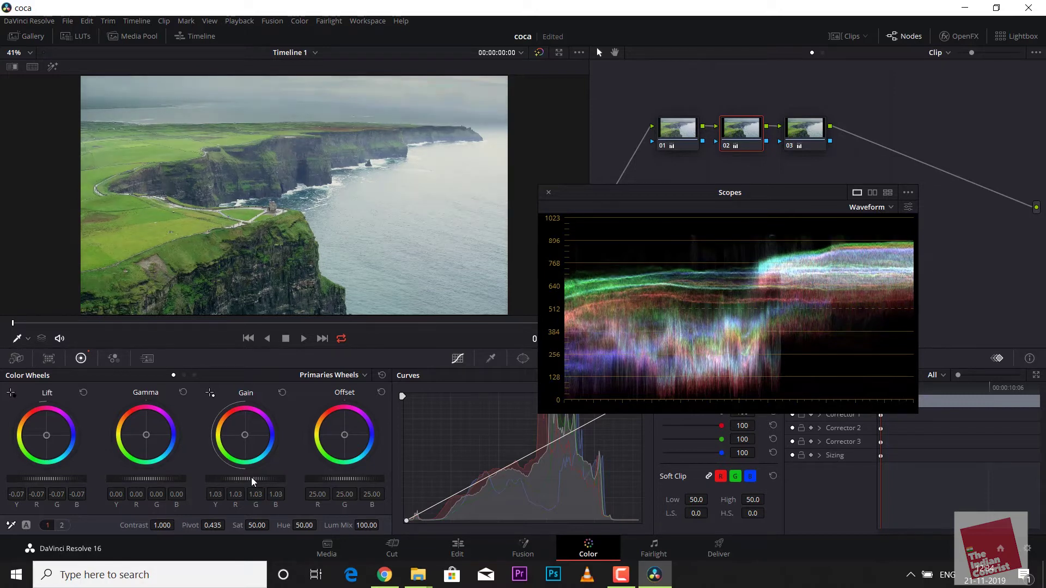
scroll(251, 477, up, 7)
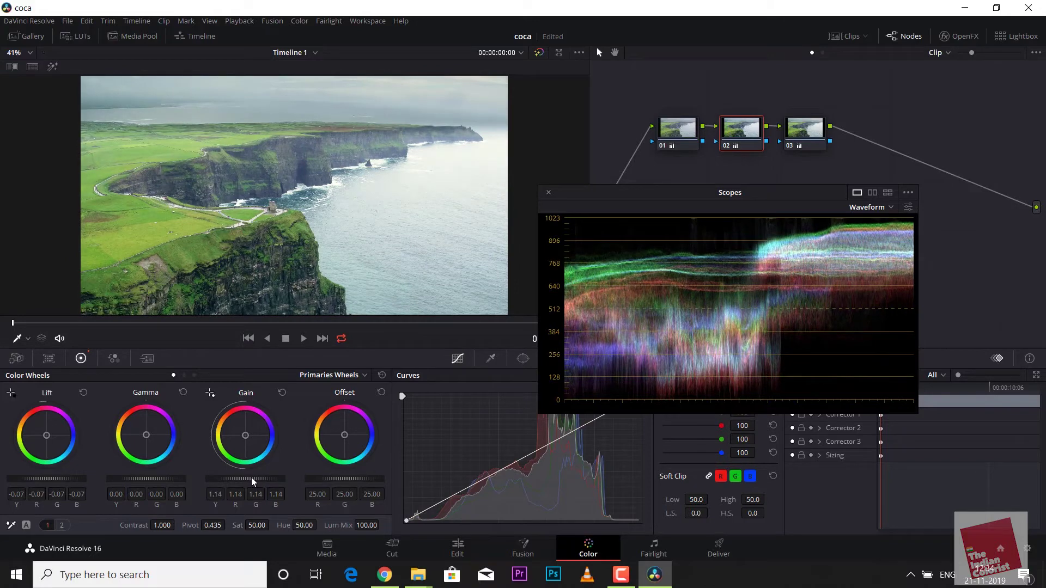
scroll(250, 477, down, 1)
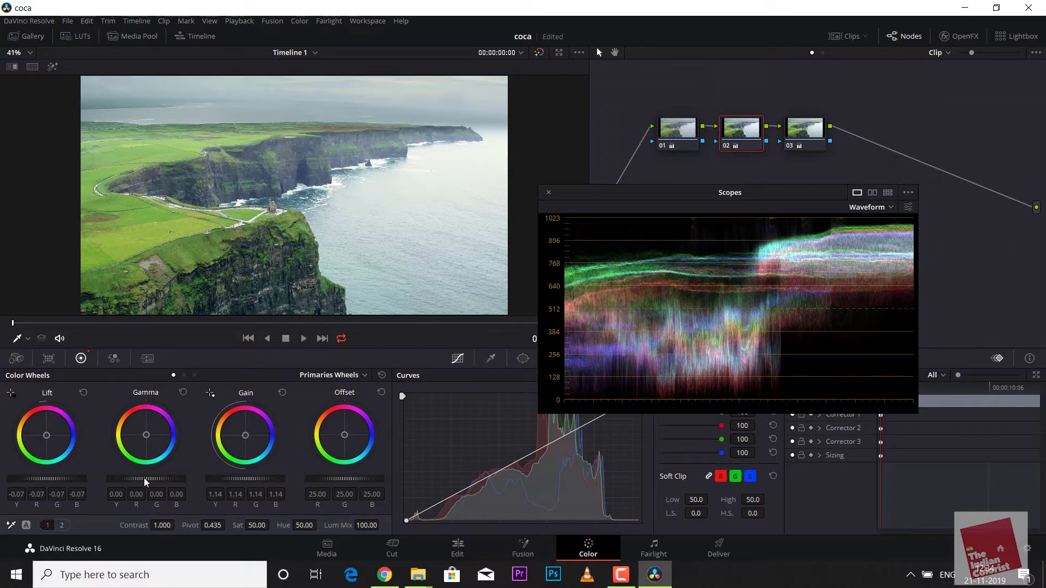
scroll(144, 478, up, 2)
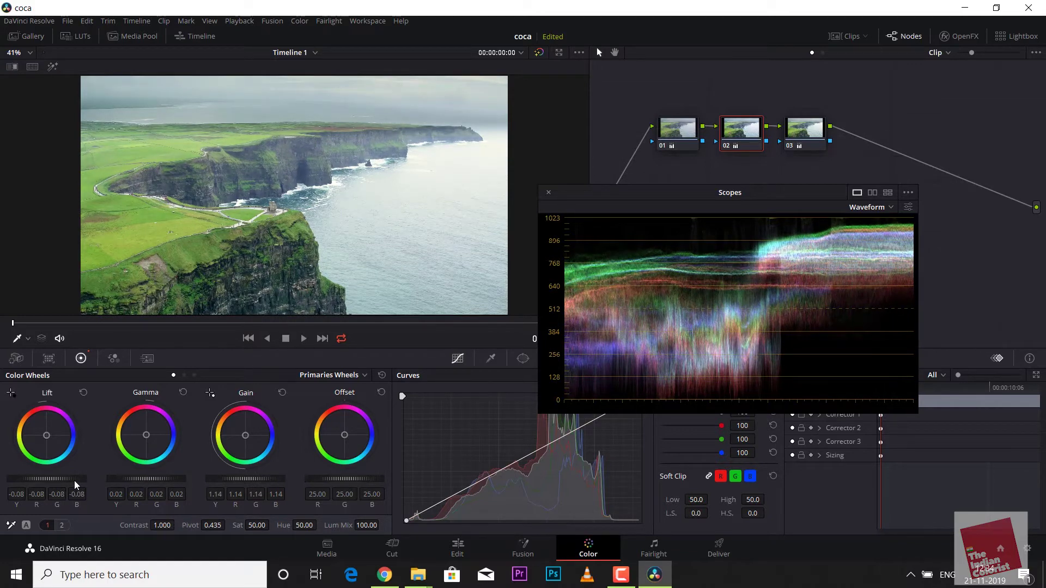
Disable and re-enable node 02 several times to compare the image and waveform before and after the correction
click(727, 145)
click(727, 146)
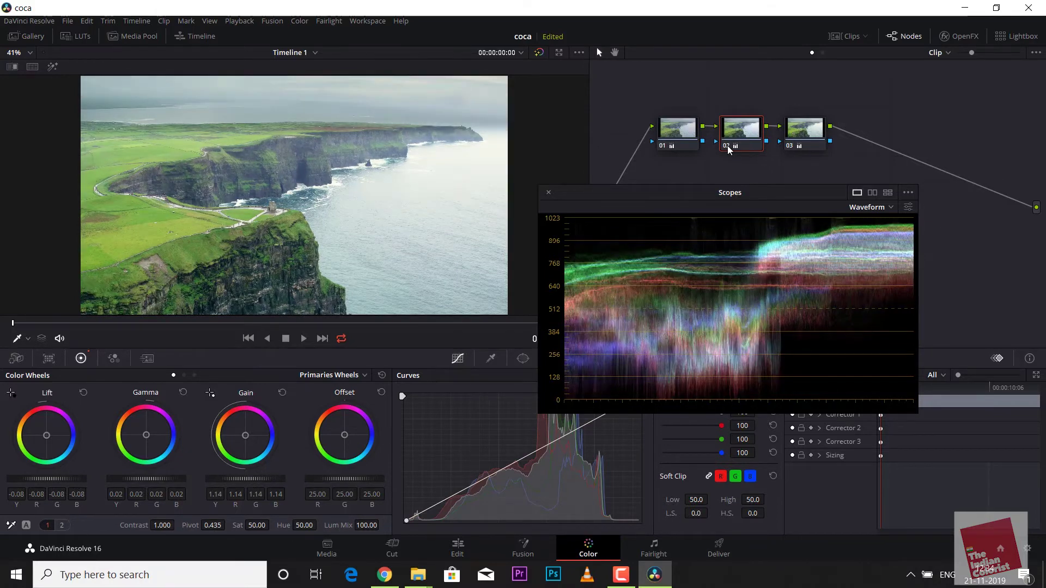
click(727, 145)
click(727, 145)
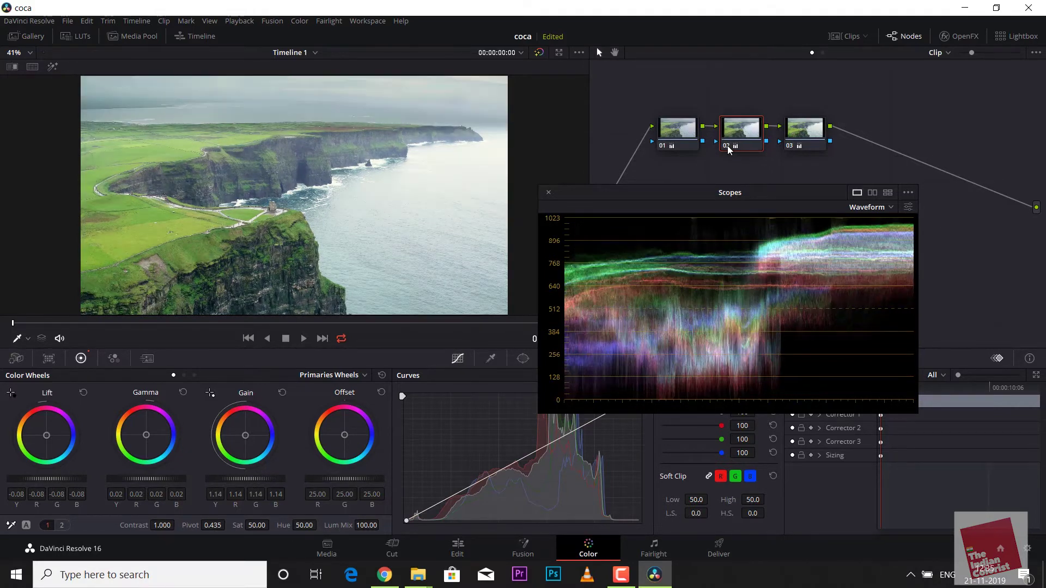
click(727, 145)
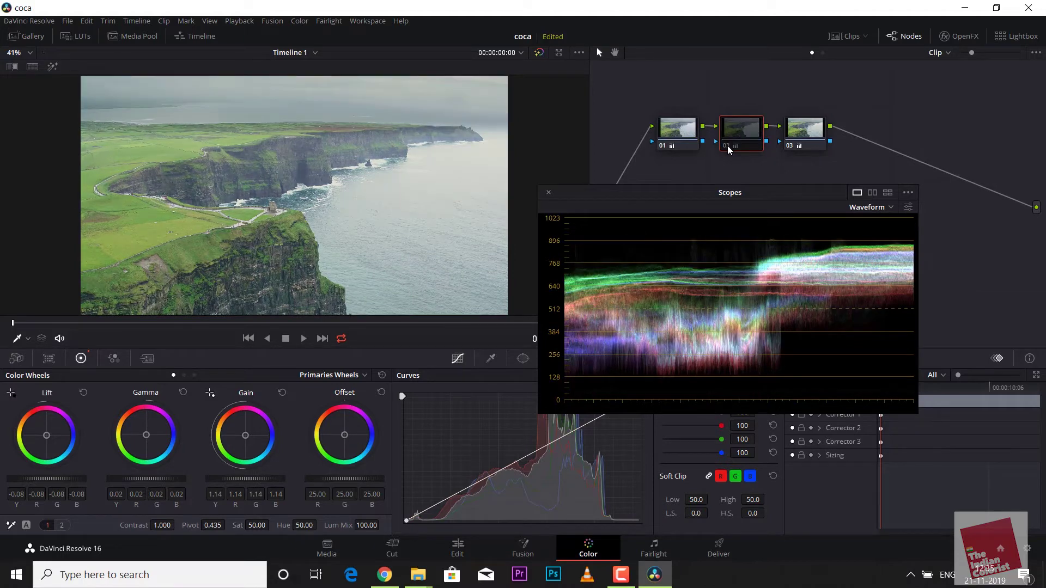
click(727, 145)
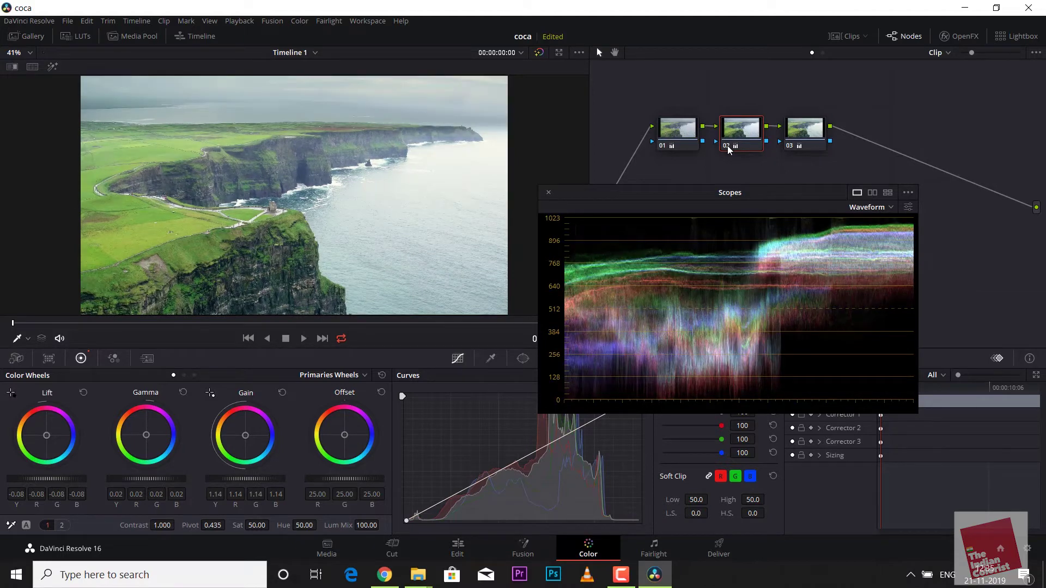
Reset the grade on node 02
right_click(727, 145)
click(742, 143)
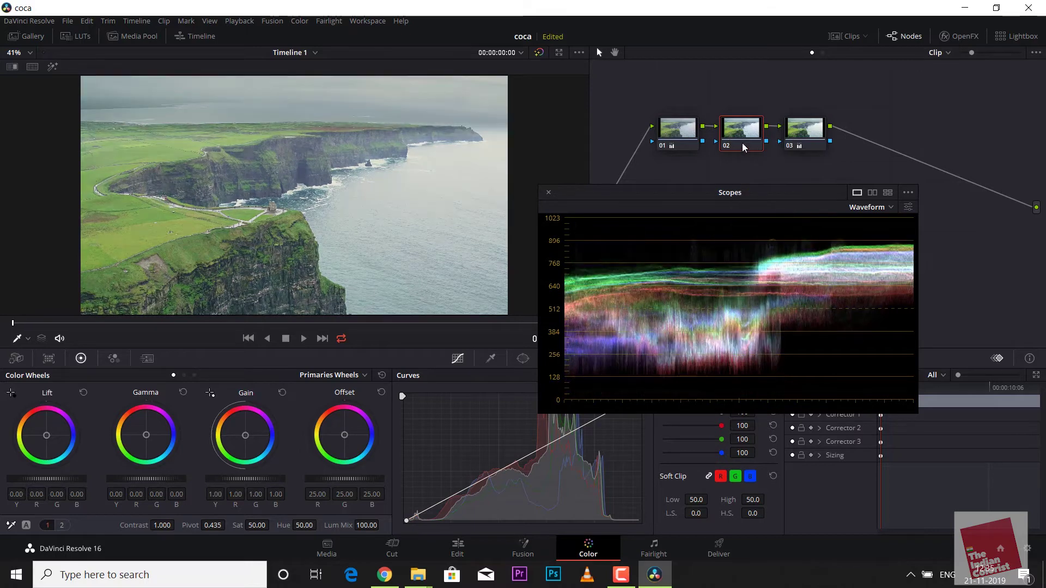
Select node 03 and switch the scope display to Parade
click(806, 132)
click(875, 208)
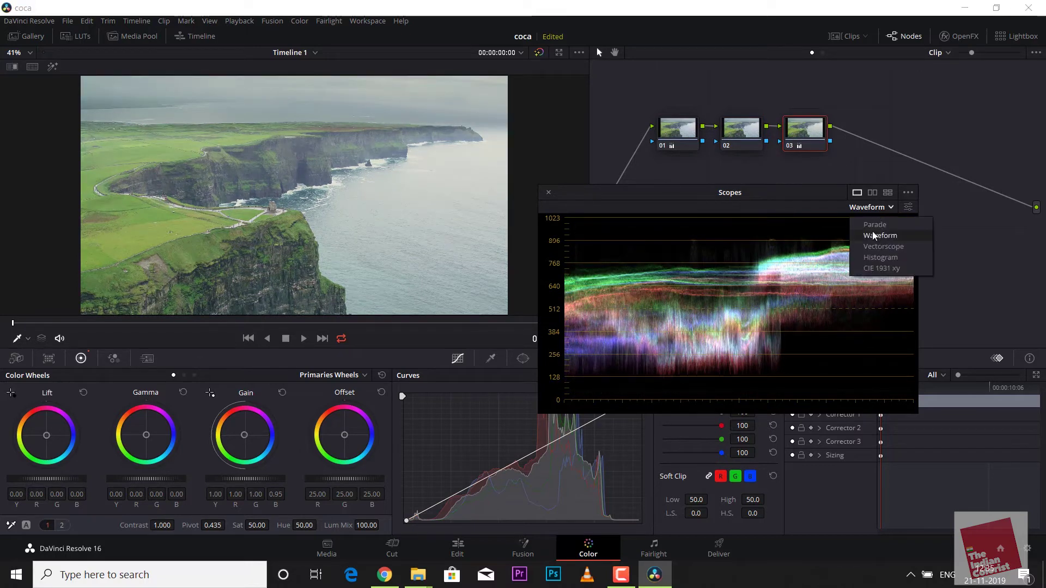
click(873, 224)
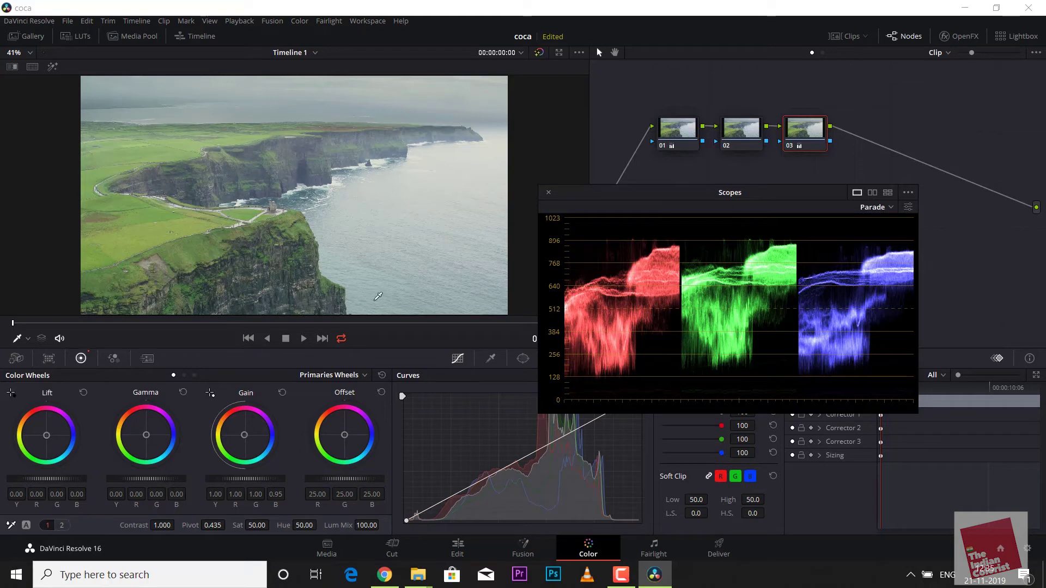
Raise node 03's blue gain to 0.99 using the primaries bars
click(184, 375)
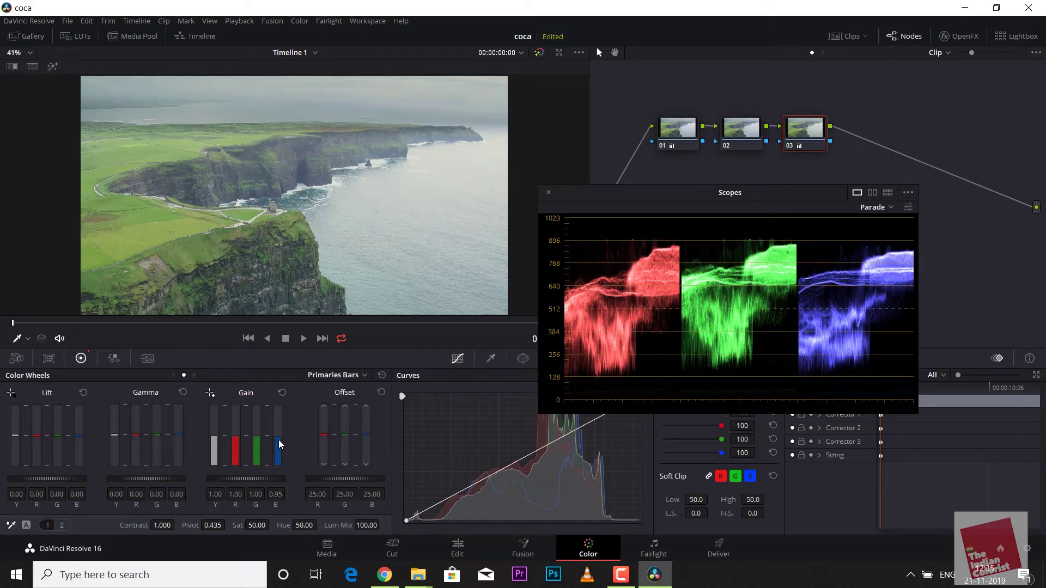
scroll(279, 444, up, 3)
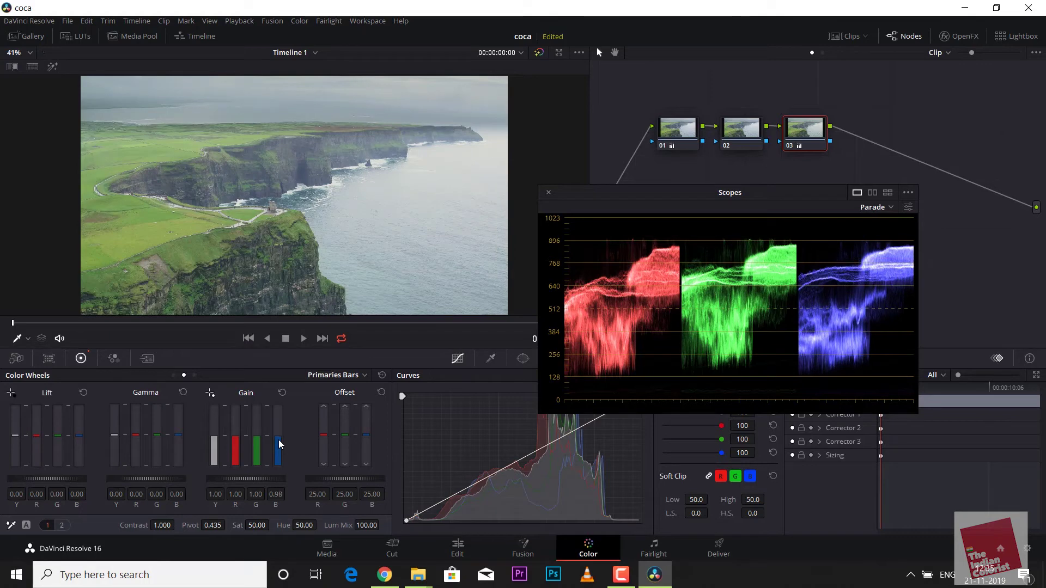
scroll(279, 444, down, 1)
scroll(279, 444, up, 1)
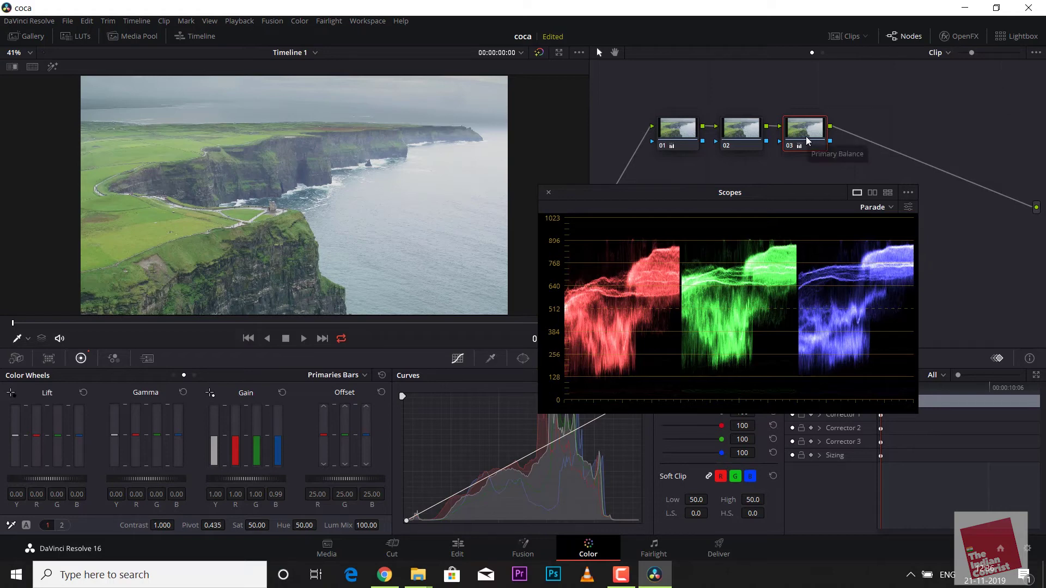
Add a serial node after node 03 and set its master lift to -0.08 and gain to 1.13
key(alt+s)
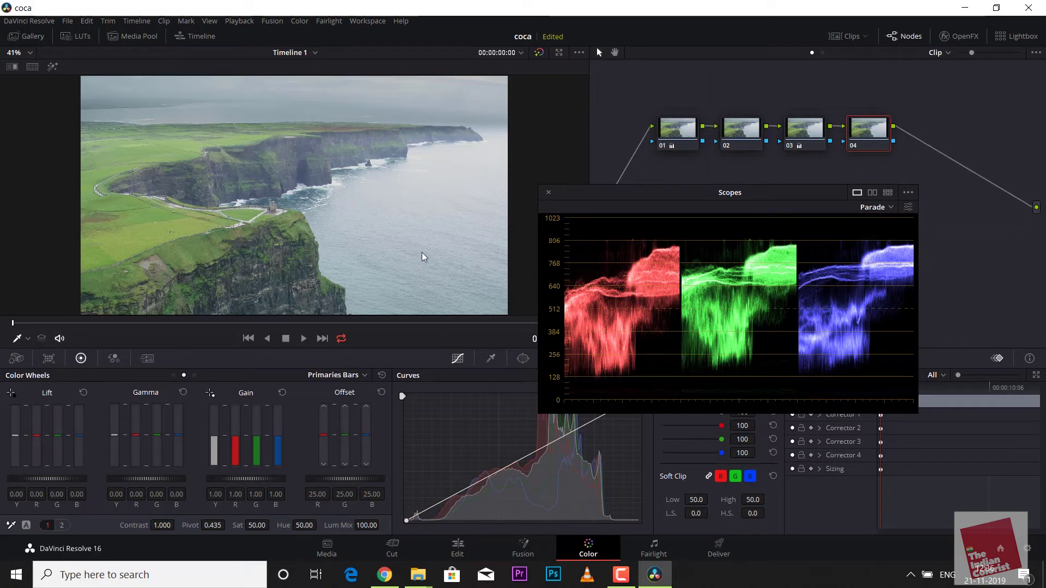
drag(47, 478, 26, 478)
drag(231, 477, 261, 477)
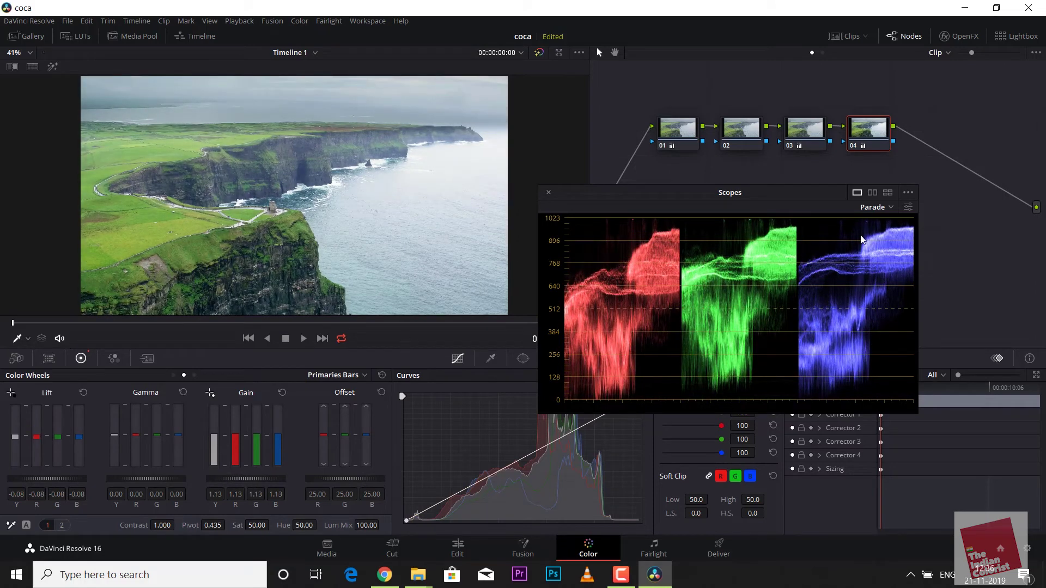
Reset the grade on node 04
right_click(867, 141)
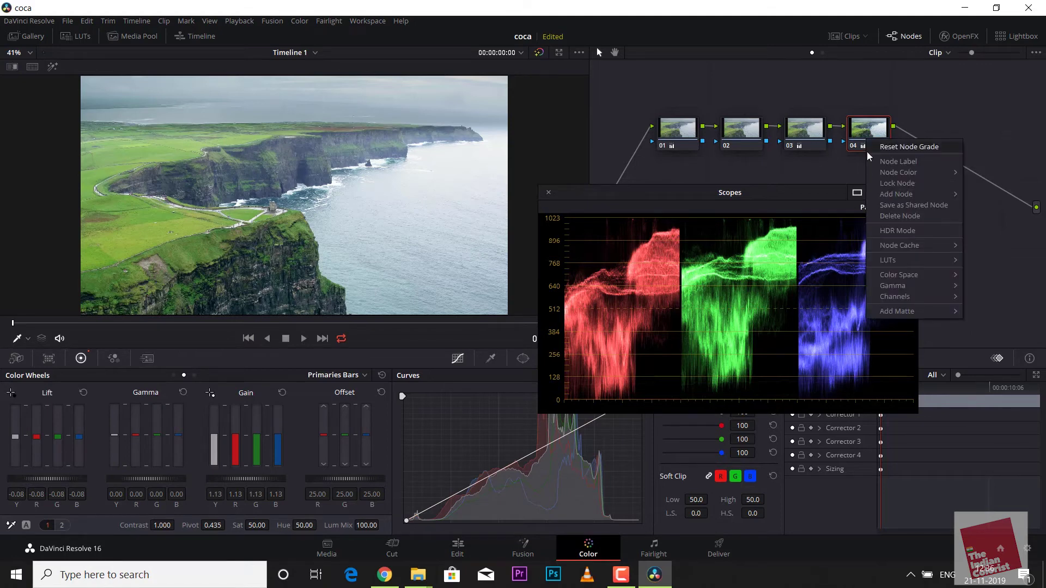
right_click(811, 128)
click(750, 140)
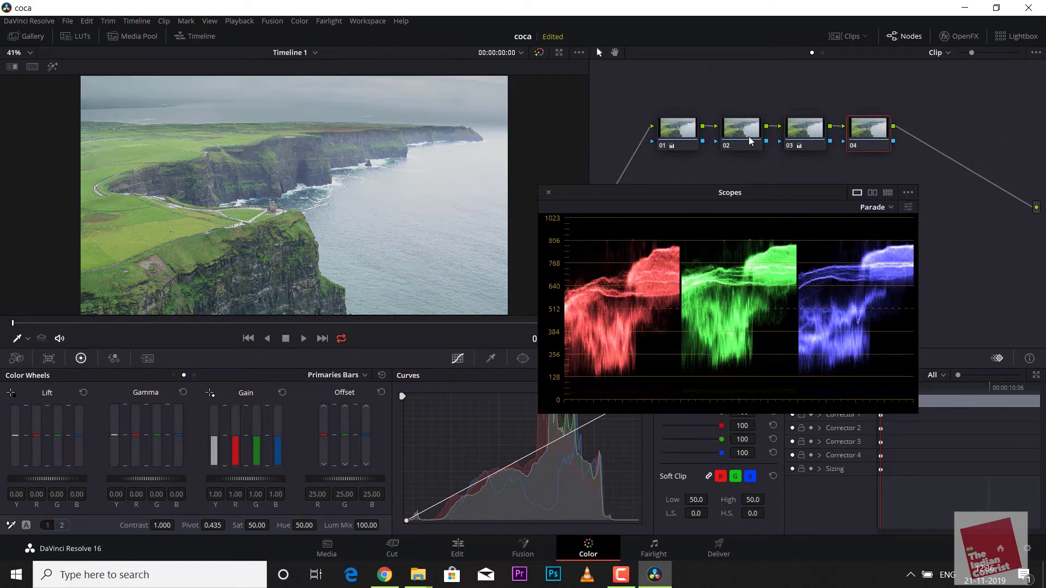
Switch the scope display to Histogram and raise node 04's blue gain to 1.03 using the primaries bars
click(873, 209)
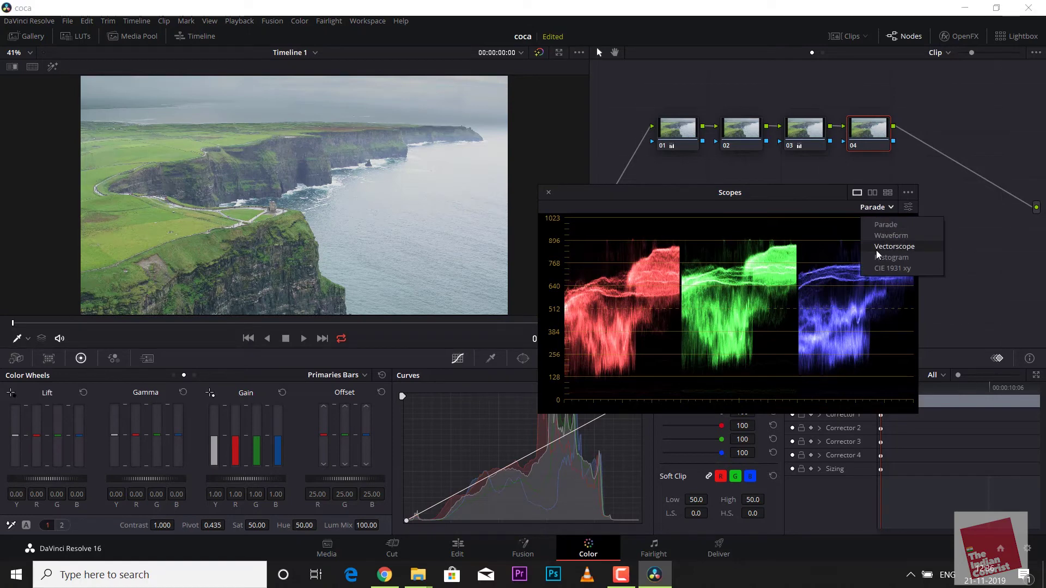
click(877, 258)
click(873, 210)
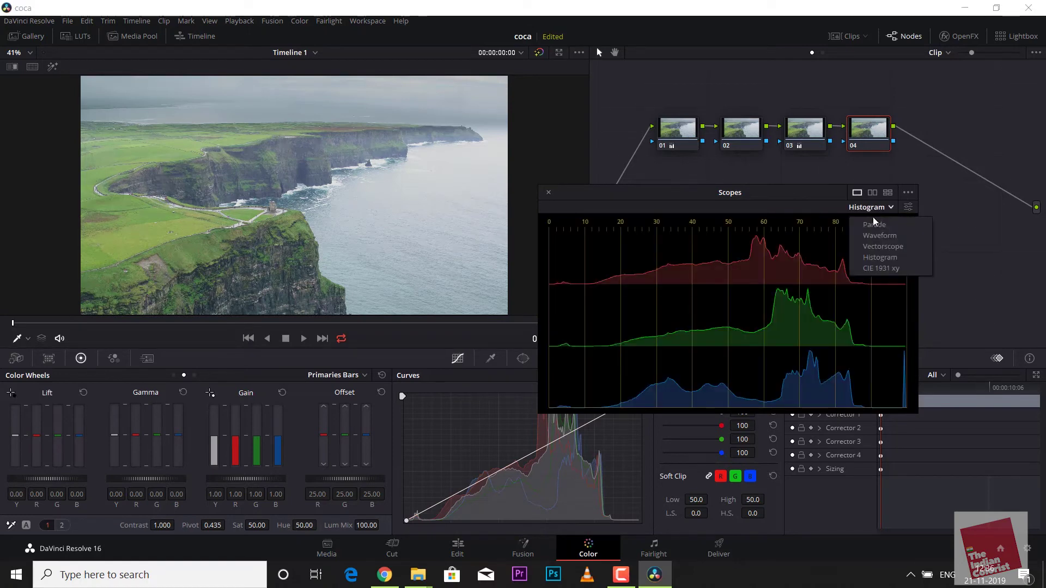
click(844, 203)
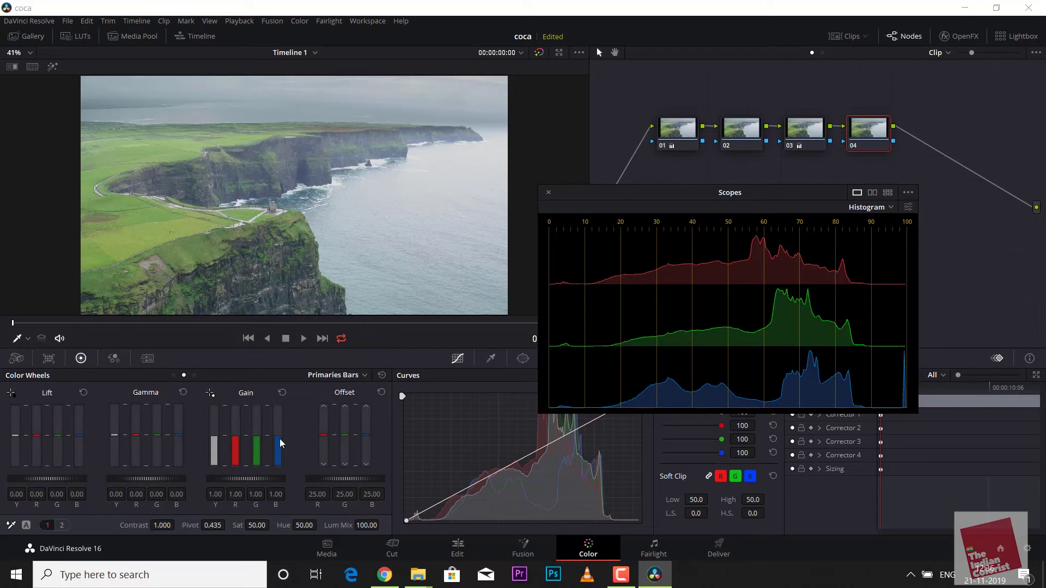
drag(279, 439, 277, 444)
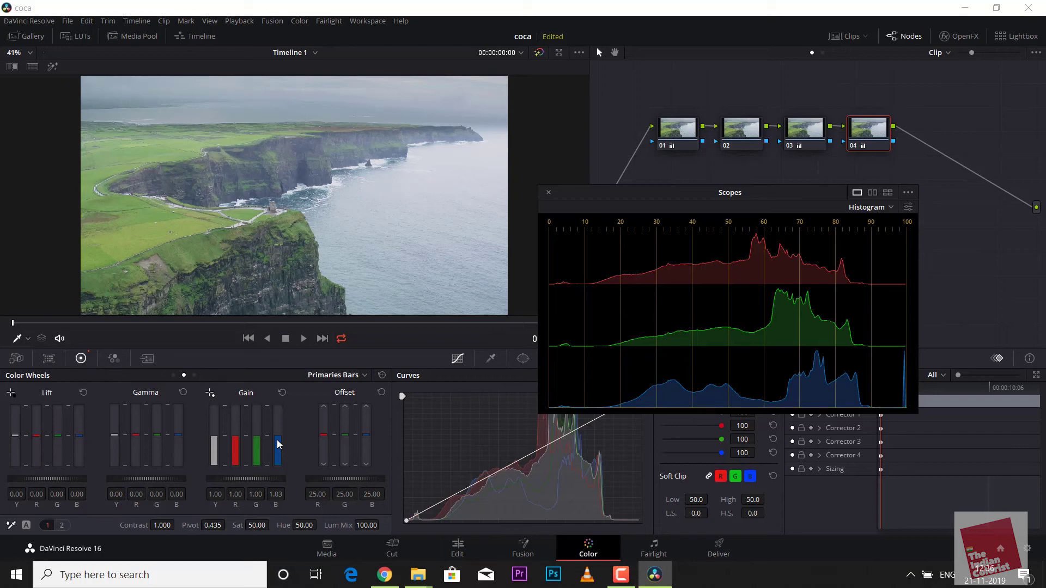
Add a serial node after node 04 and set its master gain to 1.02 and lift to -0.07
key(alt+s)
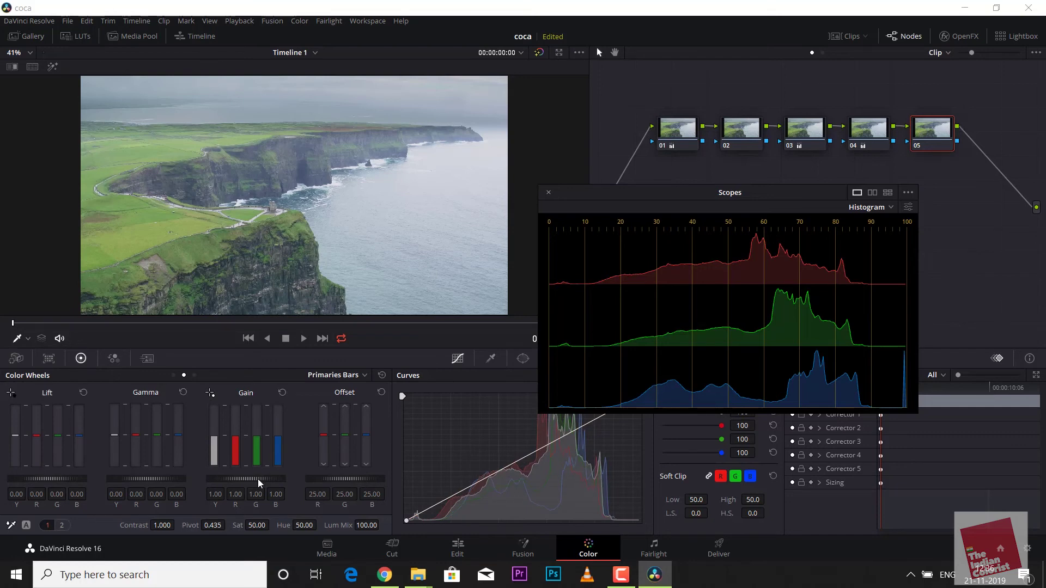
drag(257, 479, 263, 479)
drag(54, 479, 44, 479)
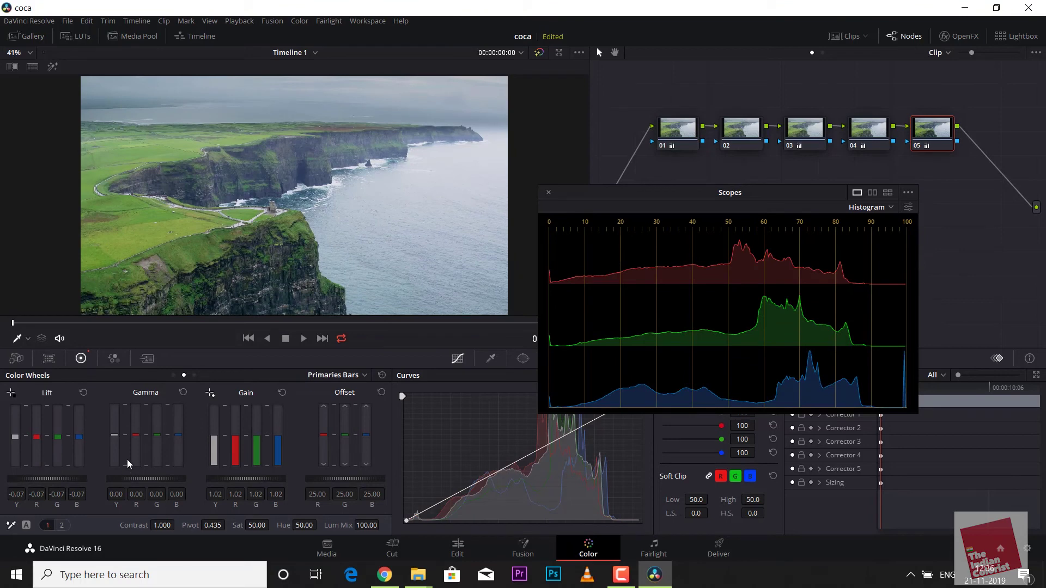
Reset the grade on node 05
right_click(936, 134)
click(938, 136)
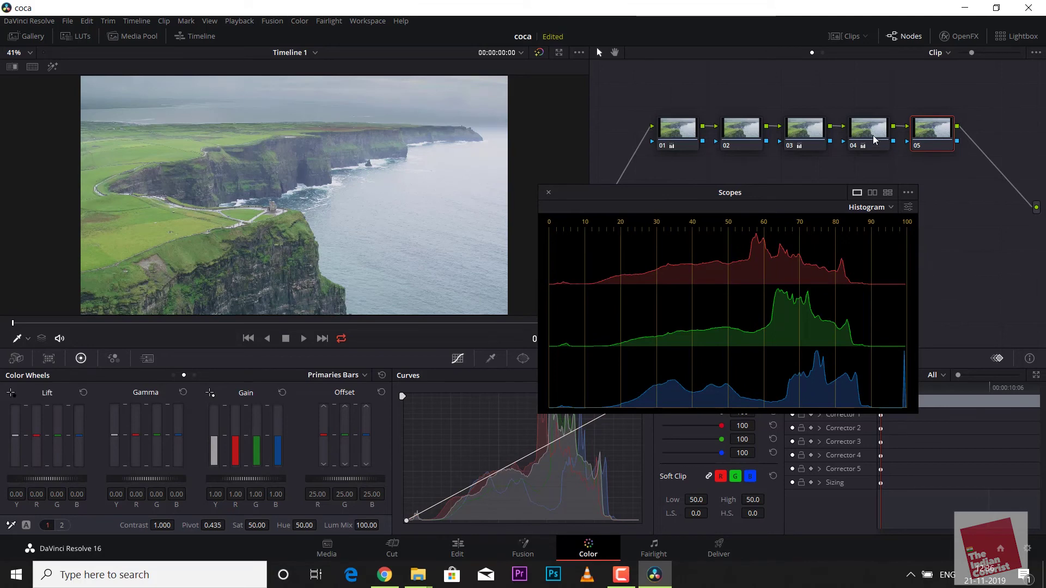
Switch the scope display to Vectorscope and raise node 05's saturation to 100
click(867, 207)
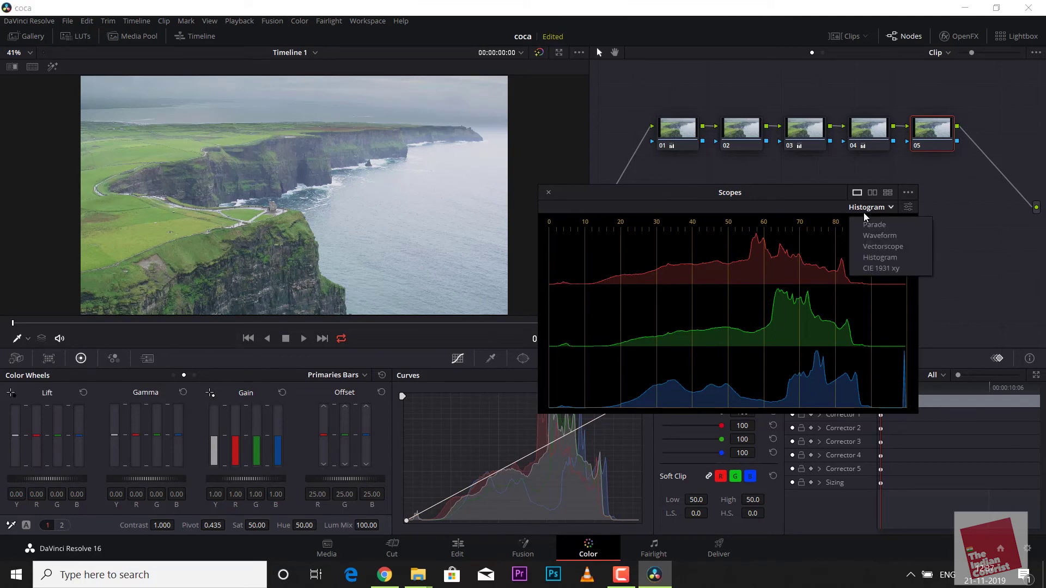
click(861, 247)
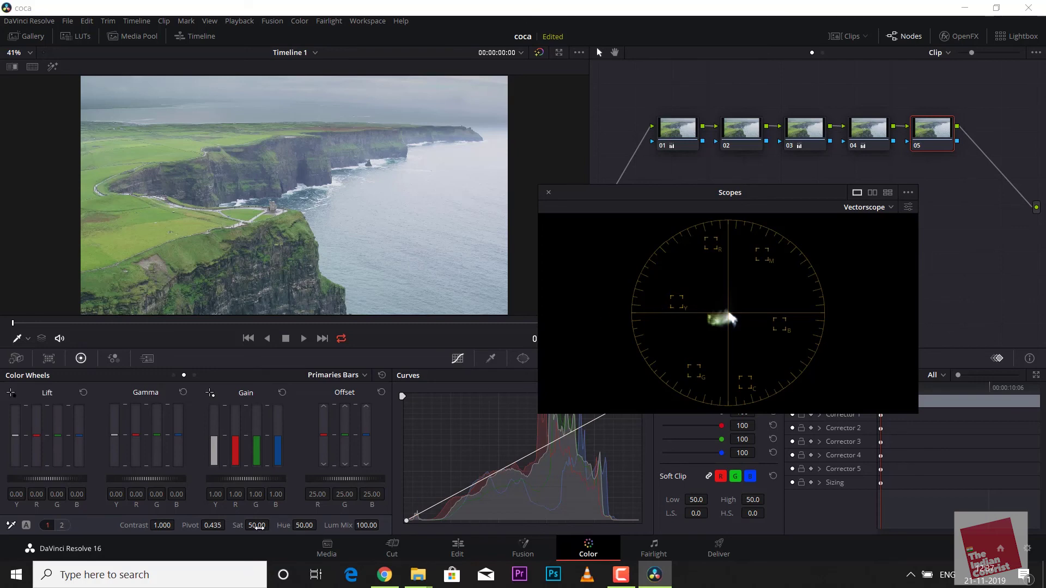
drag(256, 525, 284, 525)
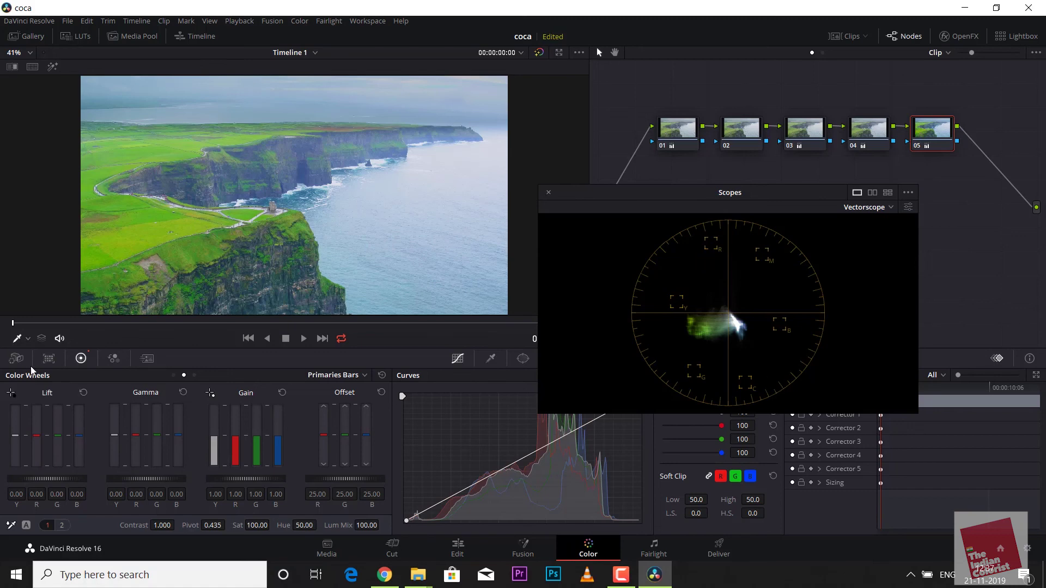
Change the colour controls from bars to Primaries Wheels
click(174, 376)
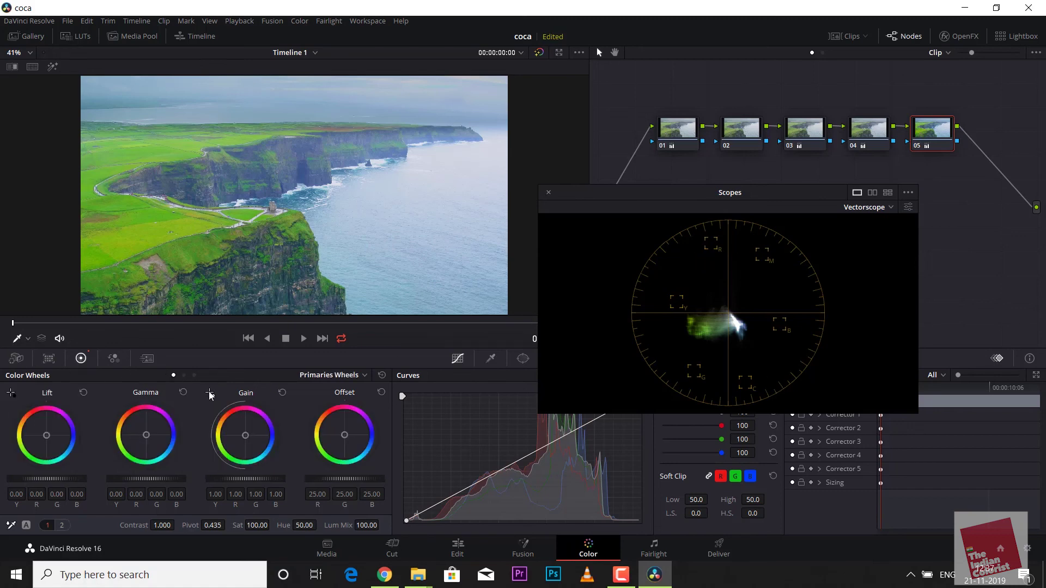